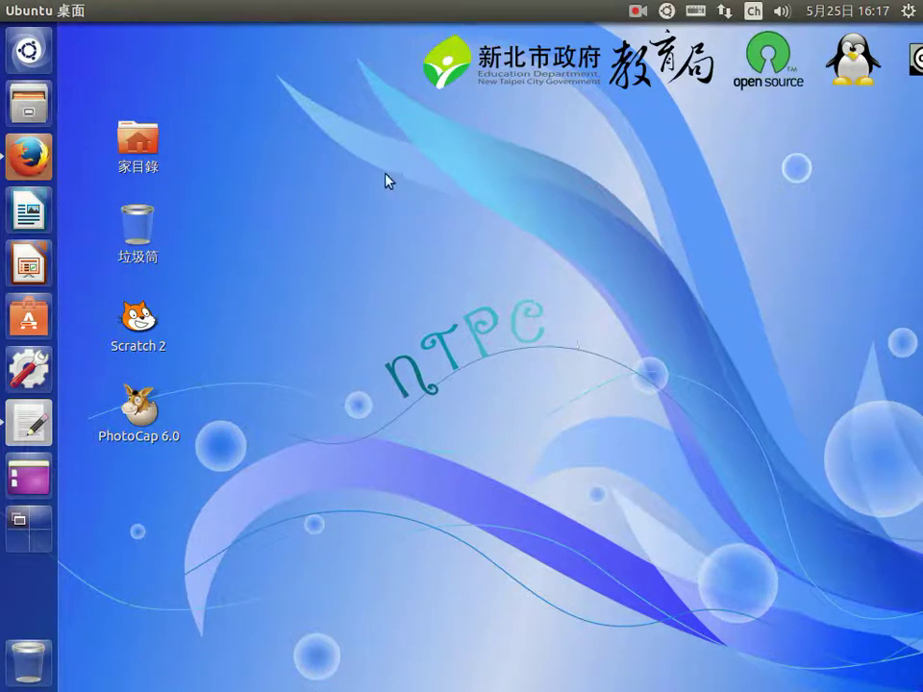
# Set the desktop background to the picture ntpc02.png from the 桌布 folder in the Appearance (外觀) settings.
pyautogui.rightClick(403, 221)
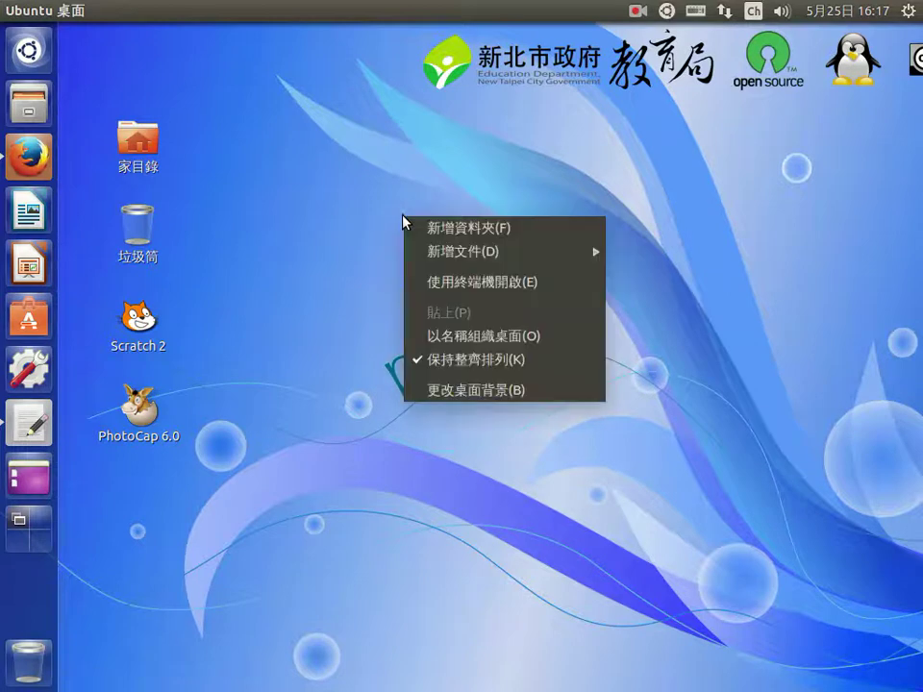
pyautogui.click(524, 392)
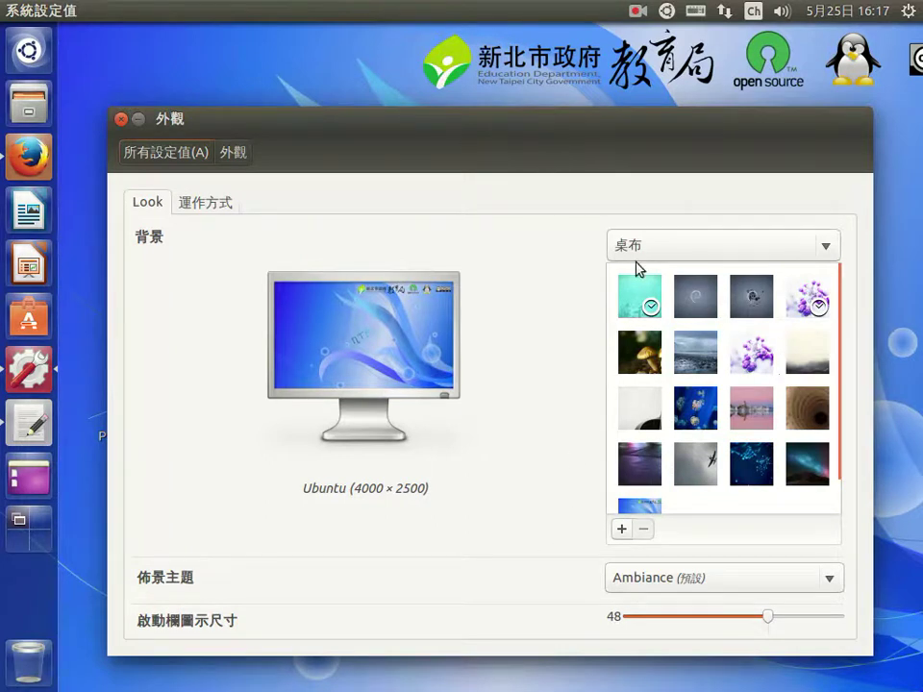
pyautogui.moveTo(837, 447)
pyautogui.click(623, 530)
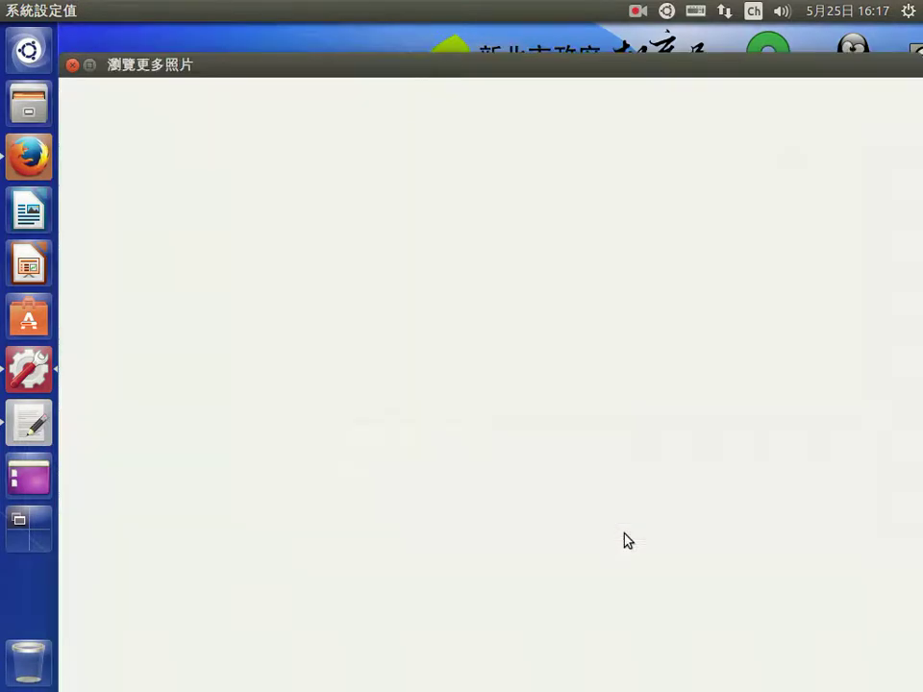
pyautogui.doubleClick(239, 171)
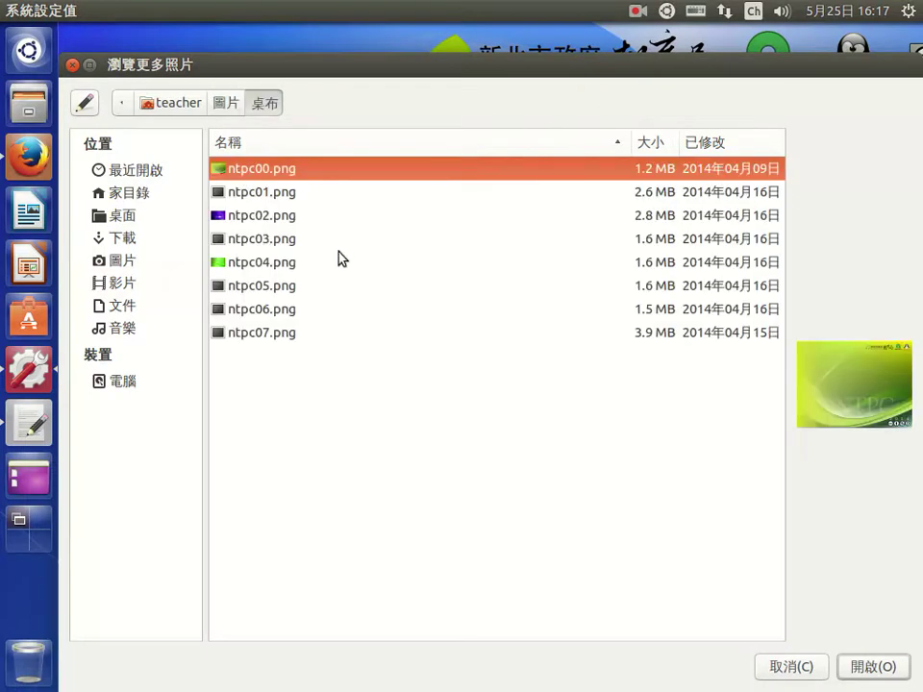
pyautogui.click(255, 216)
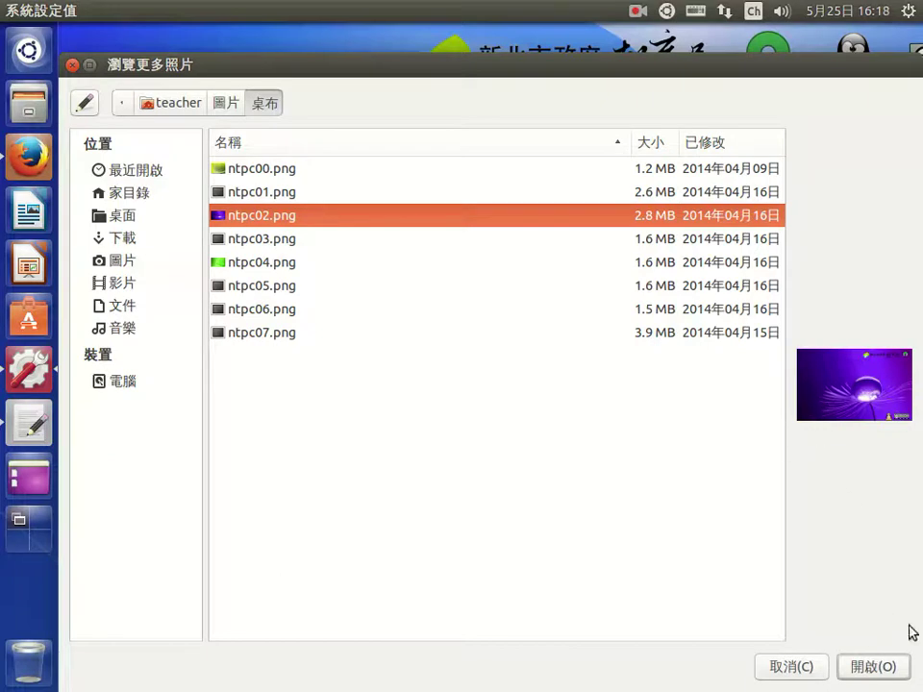
pyautogui.click(871, 666)
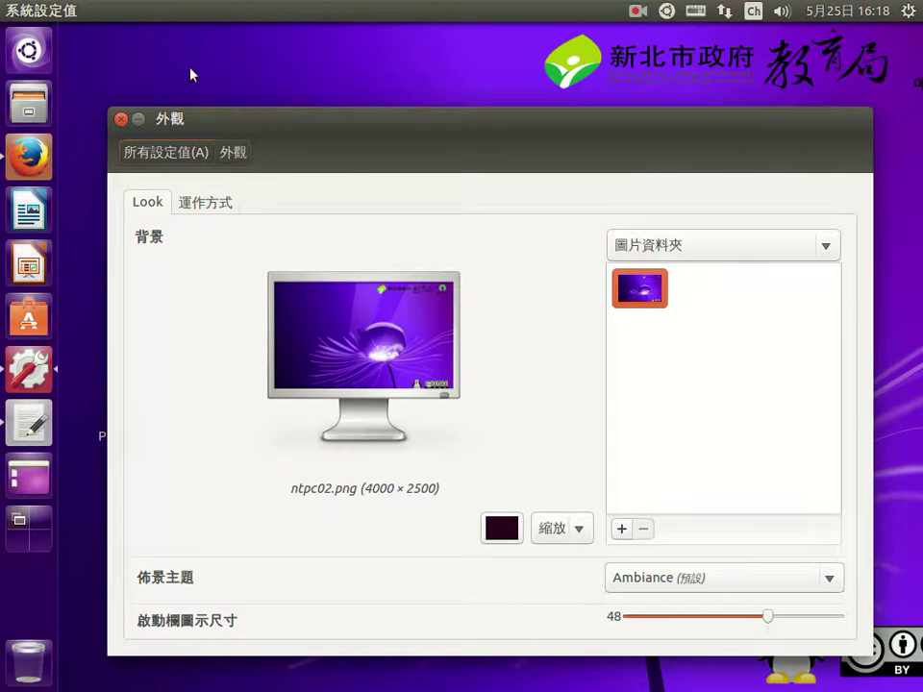
# Try the tiled (鋪排), centred (置中) and second scaled (縮放) placements for the background picture.
pyautogui.click(580, 532)
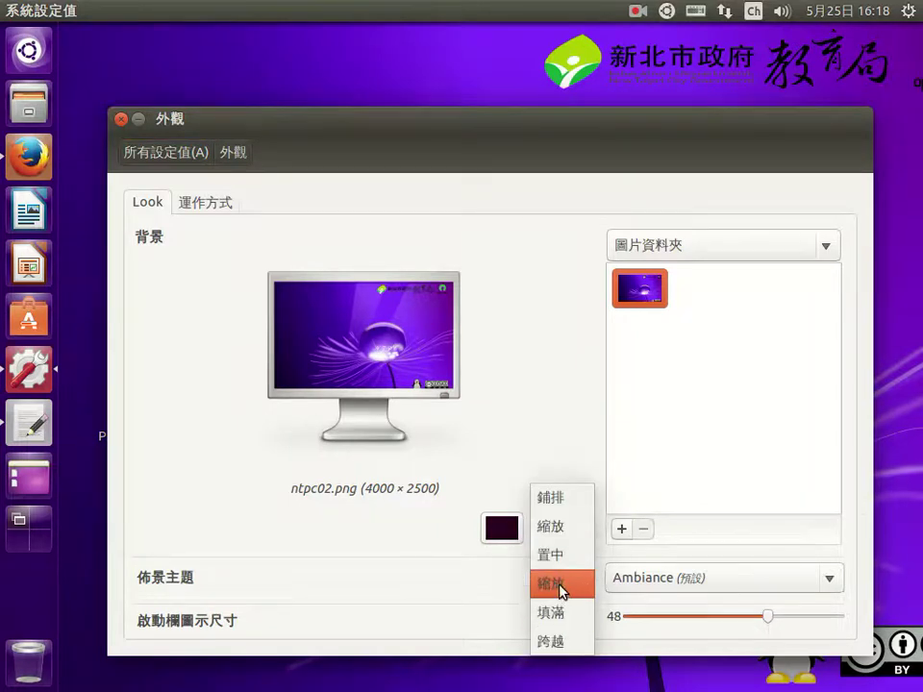
pyautogui.click(573, 499)
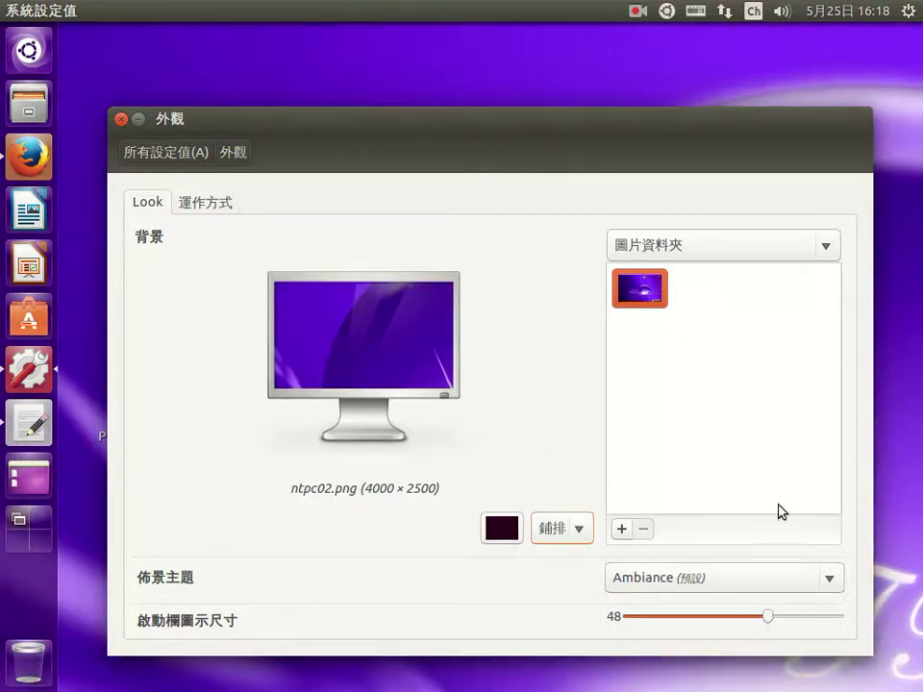
pyautogui.click(580, 534)
pyautogui.click(553, 557)
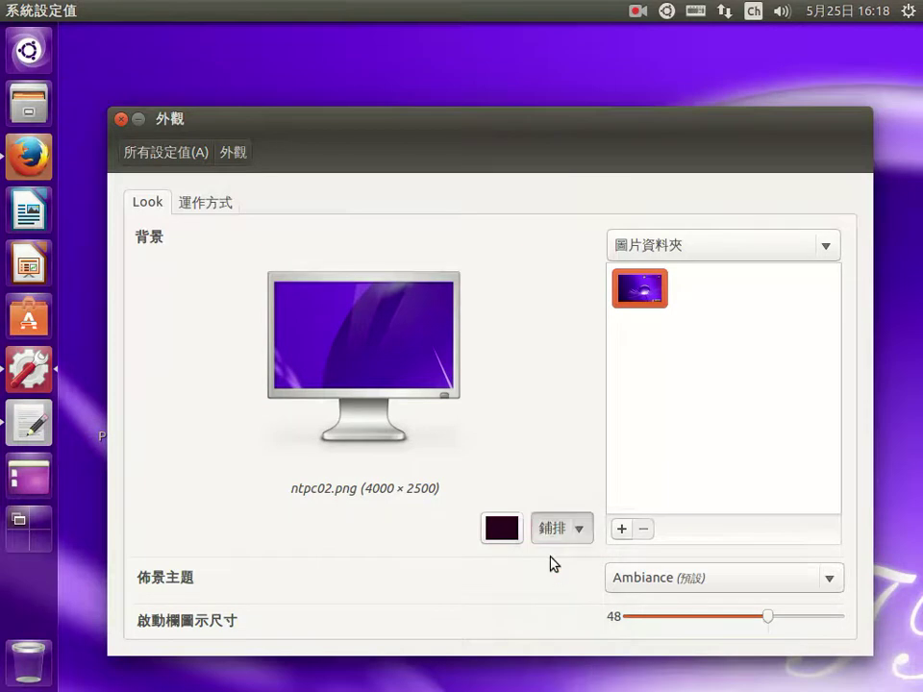
pyautogui.click(582, 533)
pyautogui.click(565, 558)
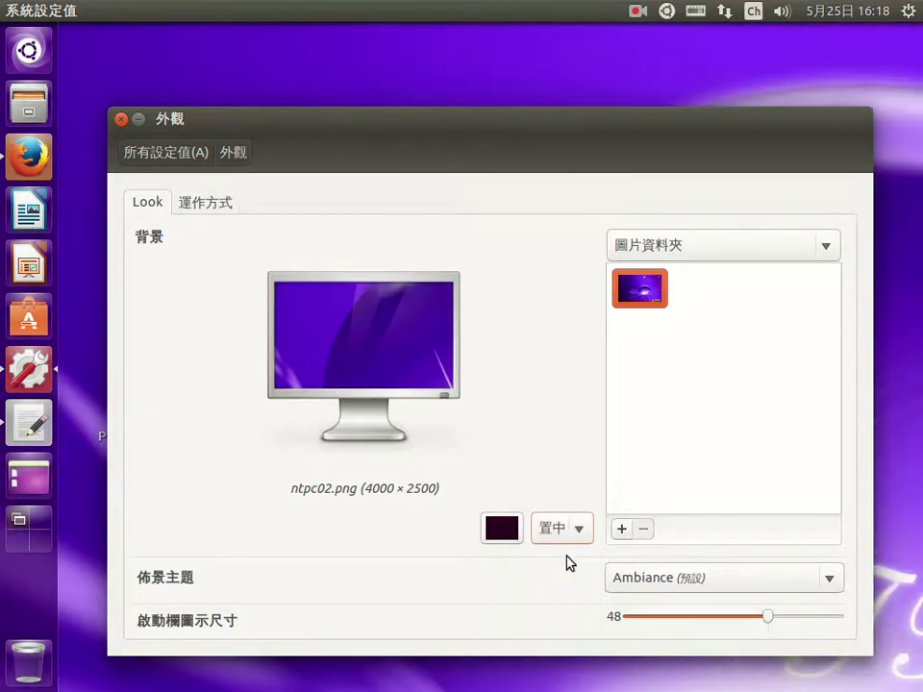
pyautogui.click(580, 535)
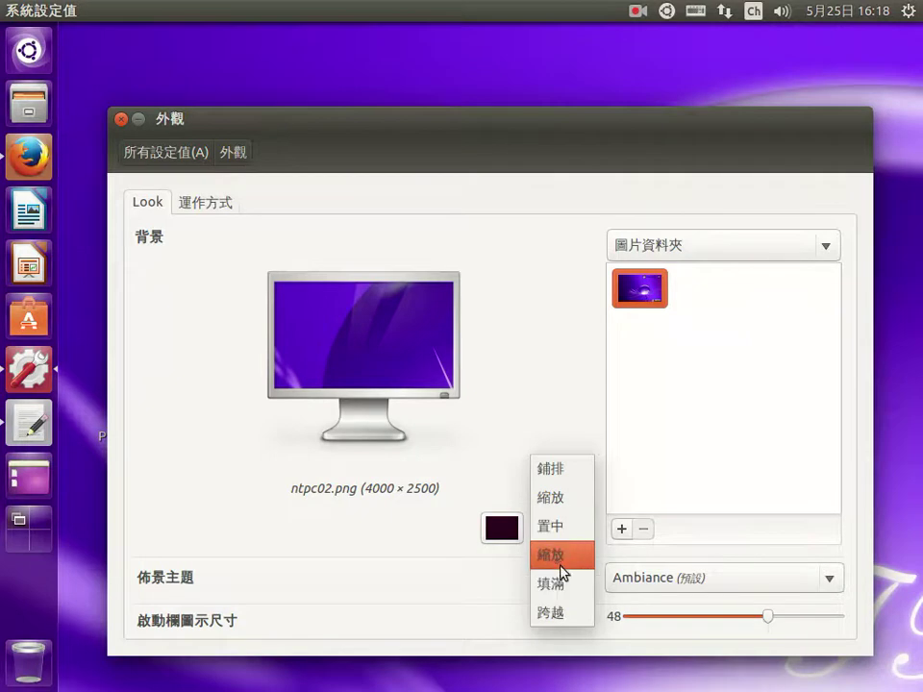
pyautogui.click(559, 563)
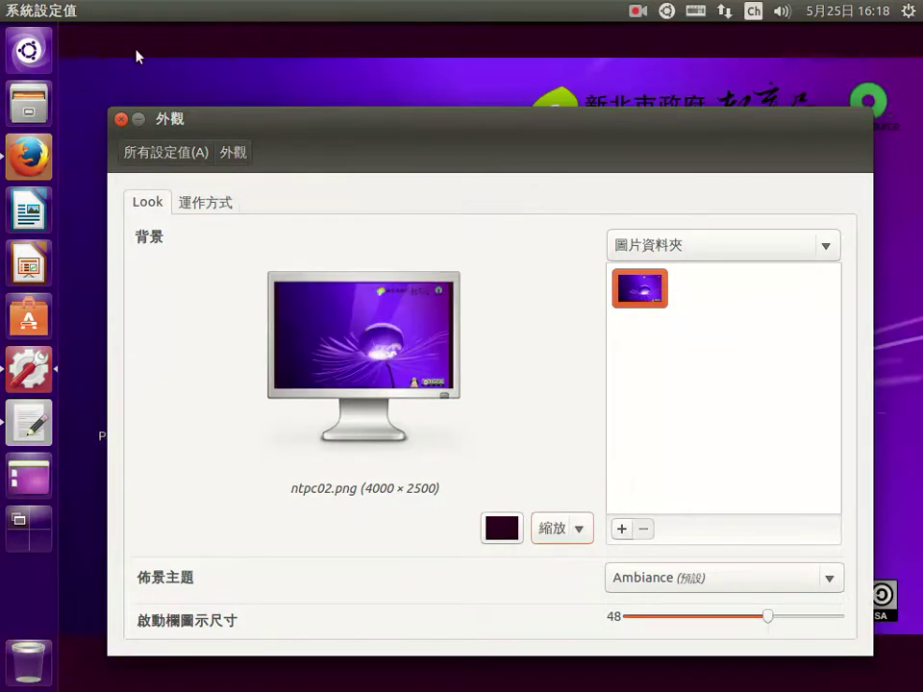
# Set the background placement to 填滿 and move the settings window to check the desktop behind it.
pyautogui.click(577, 531)
pyautogui.click(573, 541)
pyautogui.click(575, 554)
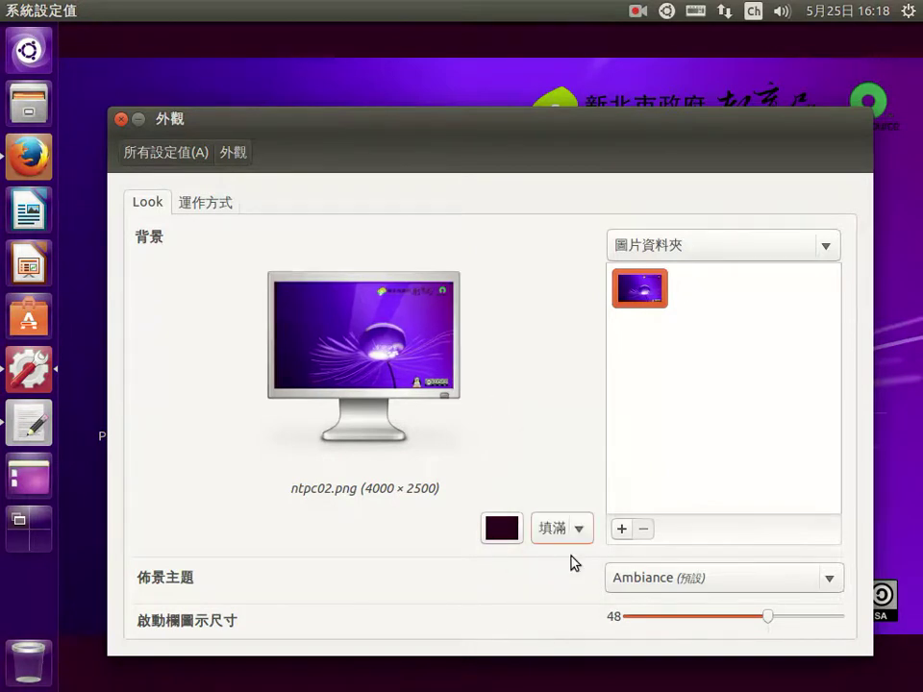
pyautogui.moveTo(420, 119); pyautogui.dragTo(371, 102)
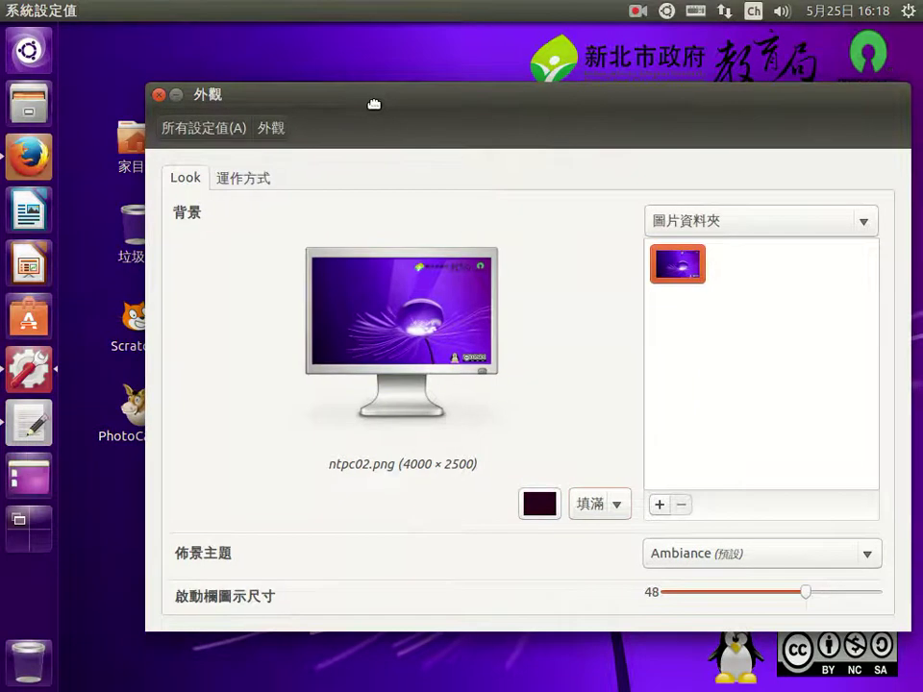
pyautogui.click(613, 511)
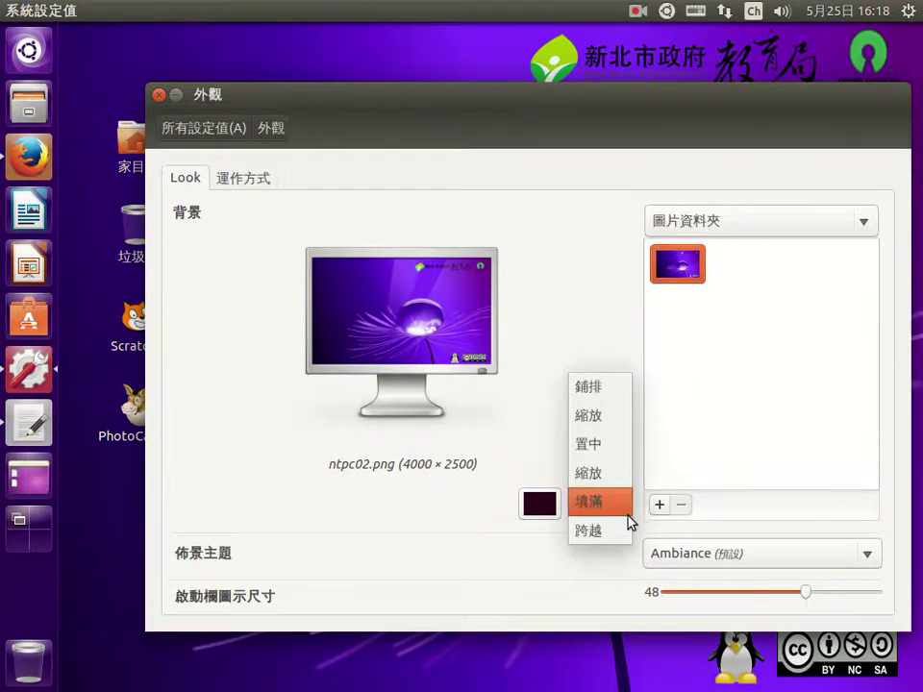
pyautogui.click(587, 346)
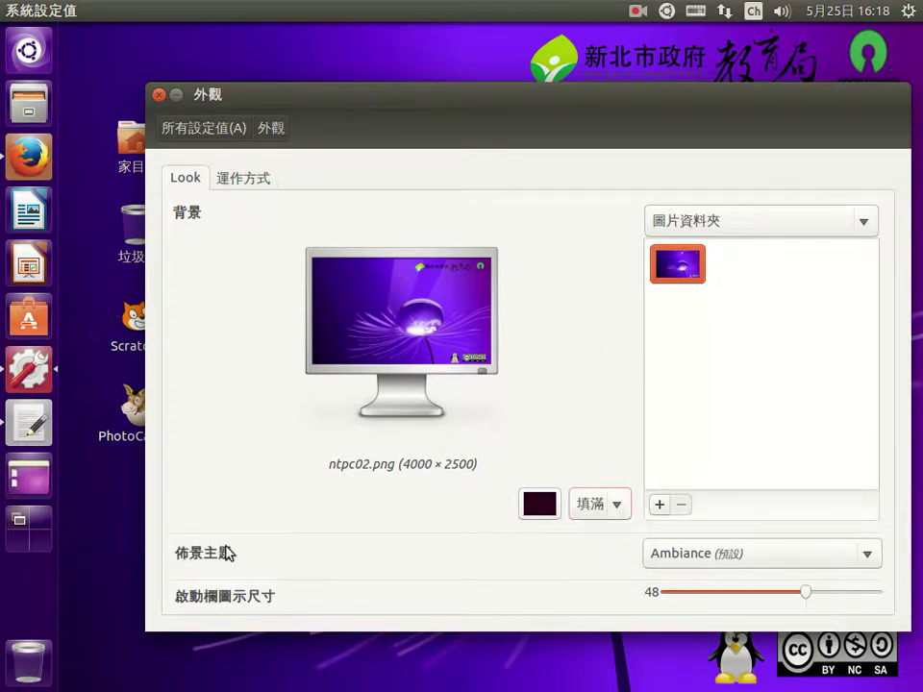
# Check the available themes, try launcher icon size 32 before restoring it to 48, and close the Appearance settings.
pyautogui.click(717, 556)
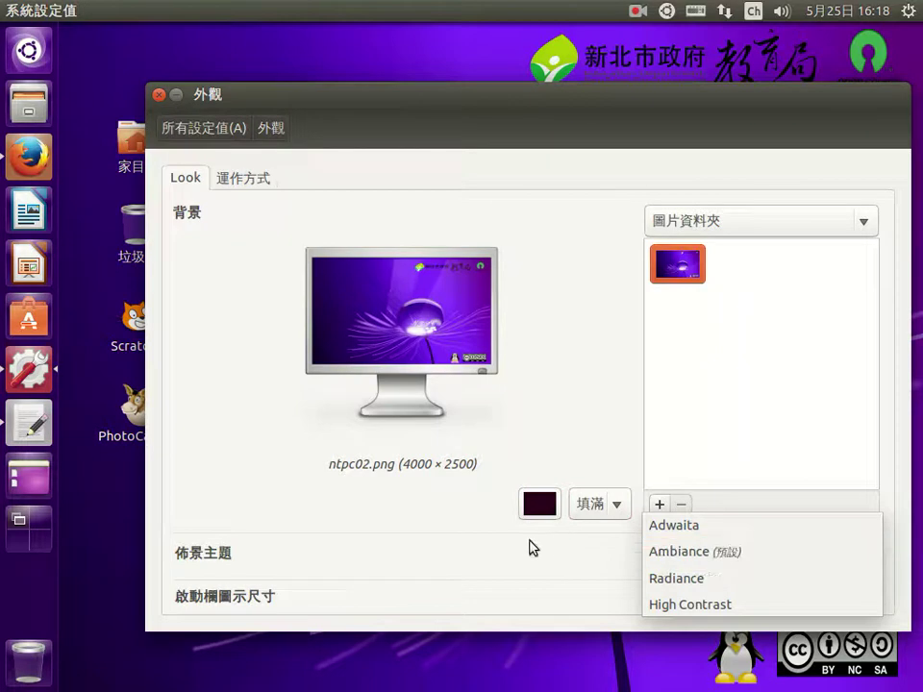
pyautogui.click(560, 571)
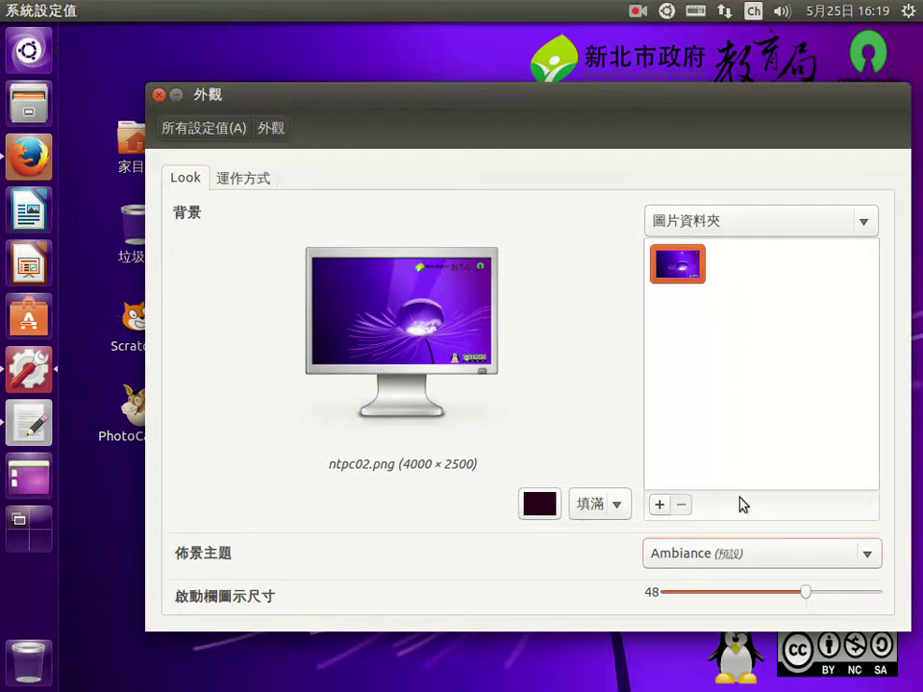
pyautogui.moveTo(808, 593); pyautogui.dragTo(738, 596)
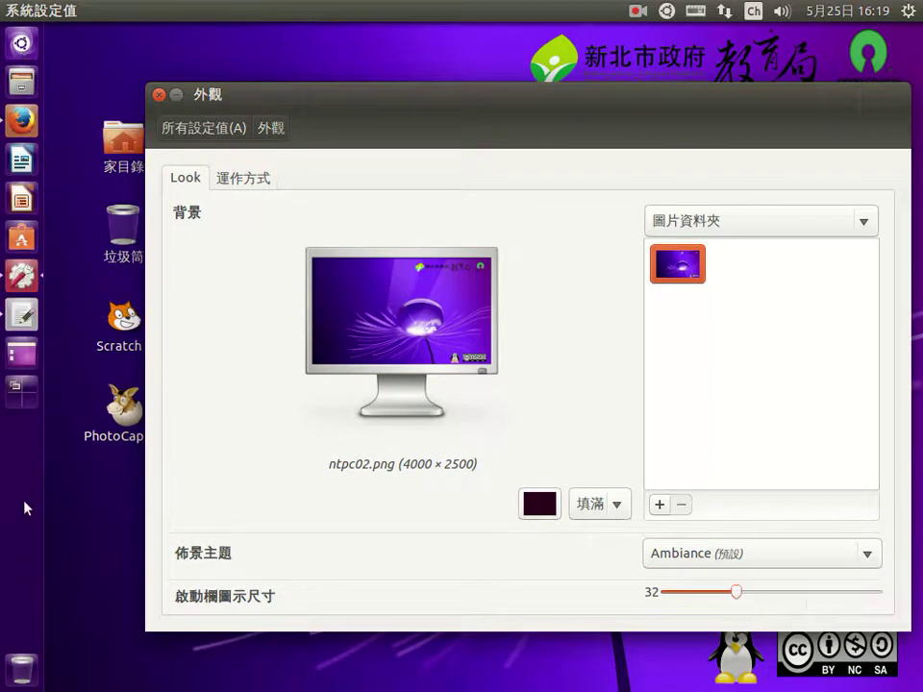
pyautogui.moveTo(735, 594); pyautogui.dragTo(803, 596)
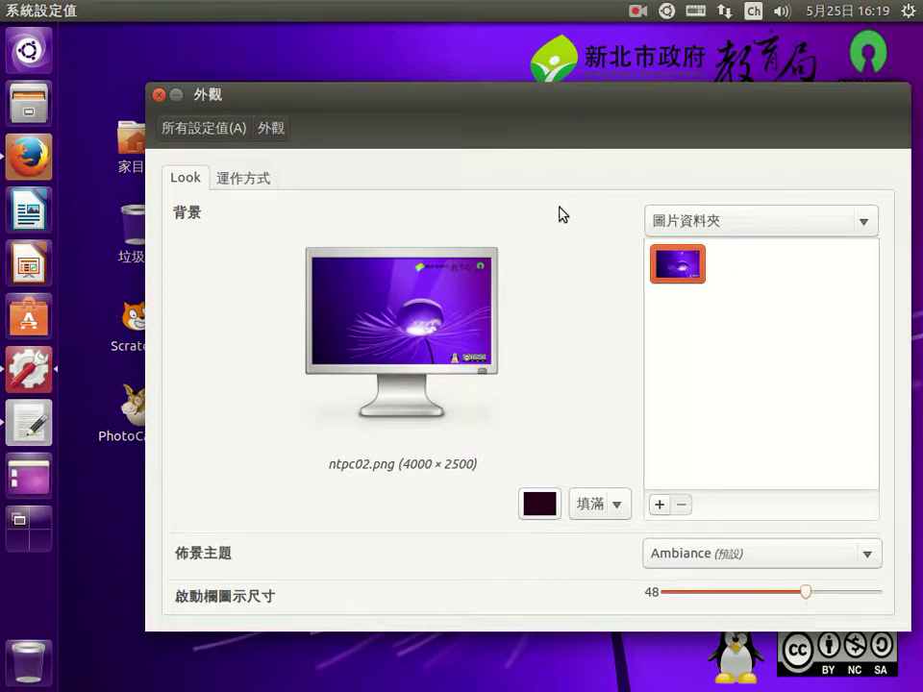
pyautogui.click(159, 96)
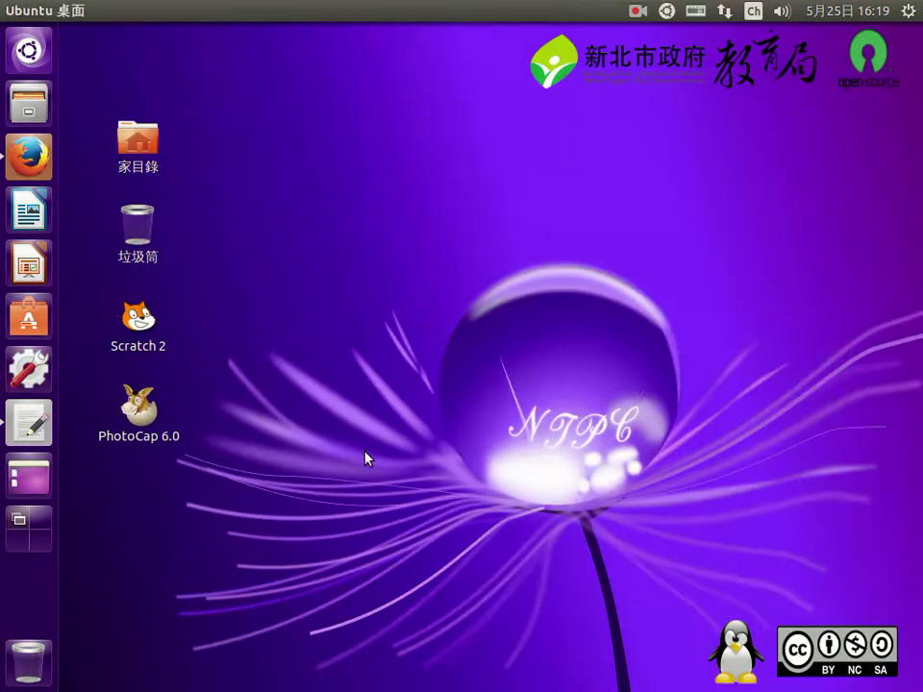
# View the Appearance (外觀) page by way of System Settings (系統設定值), and close the window.
pyautogui.rightClick(356, 165)
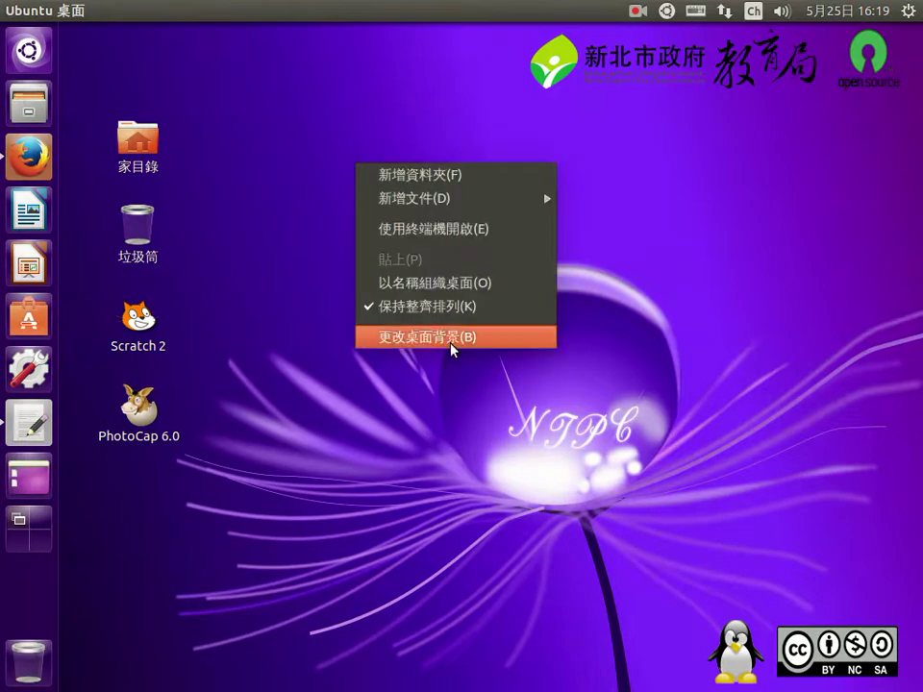
pyautogui.click(315, 439)
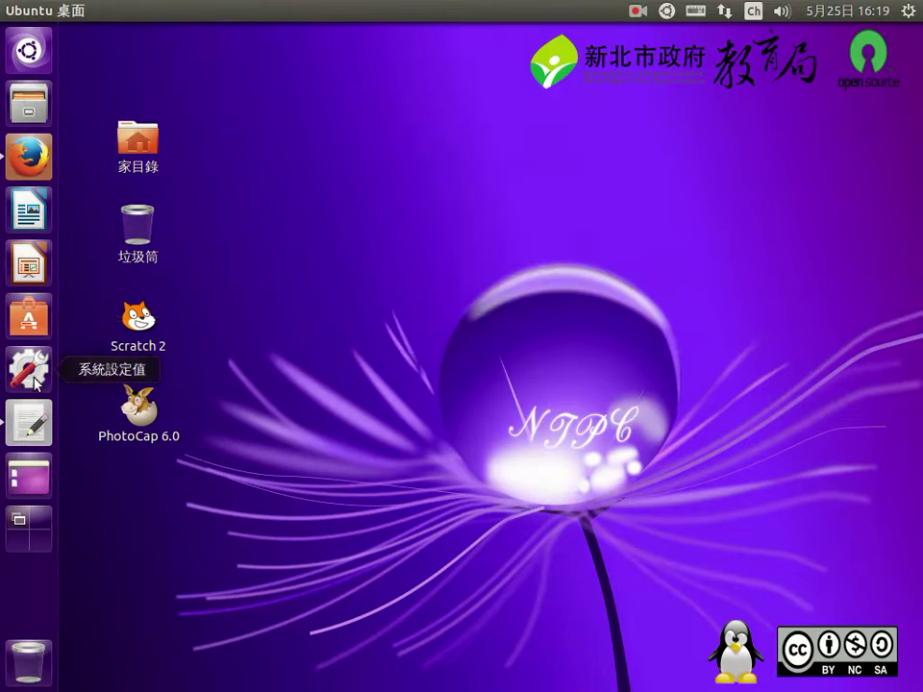
pyautogui.click(29, 370)
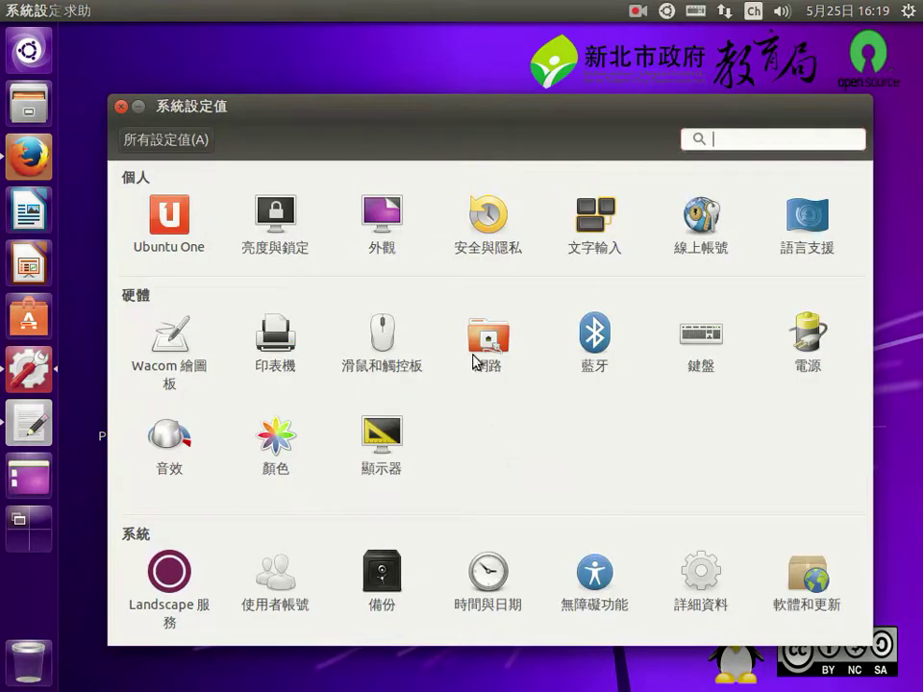
pyautogui.click(401, 230)
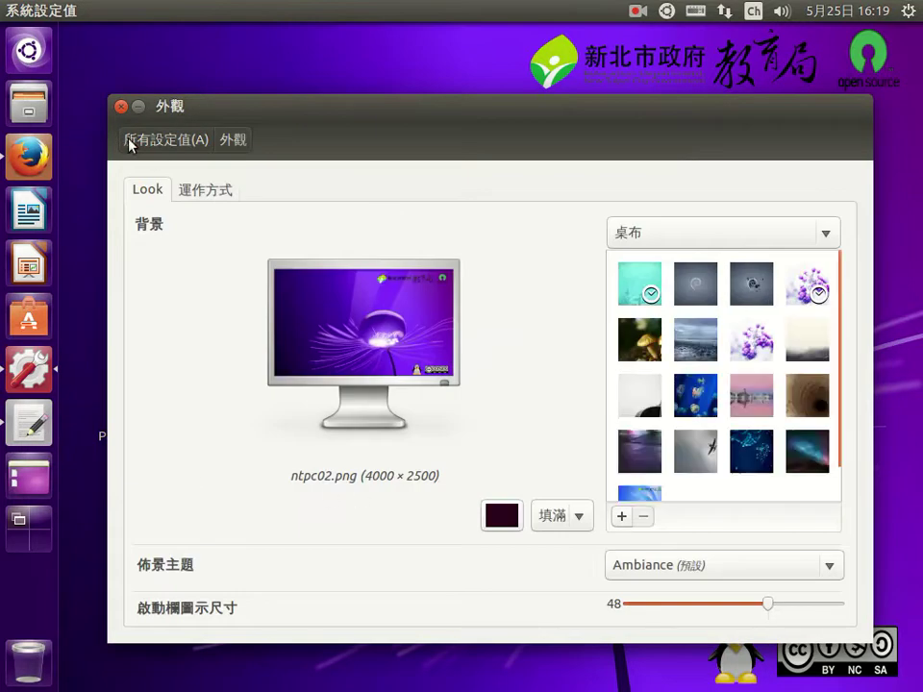
pyautogui.click(121, 108)
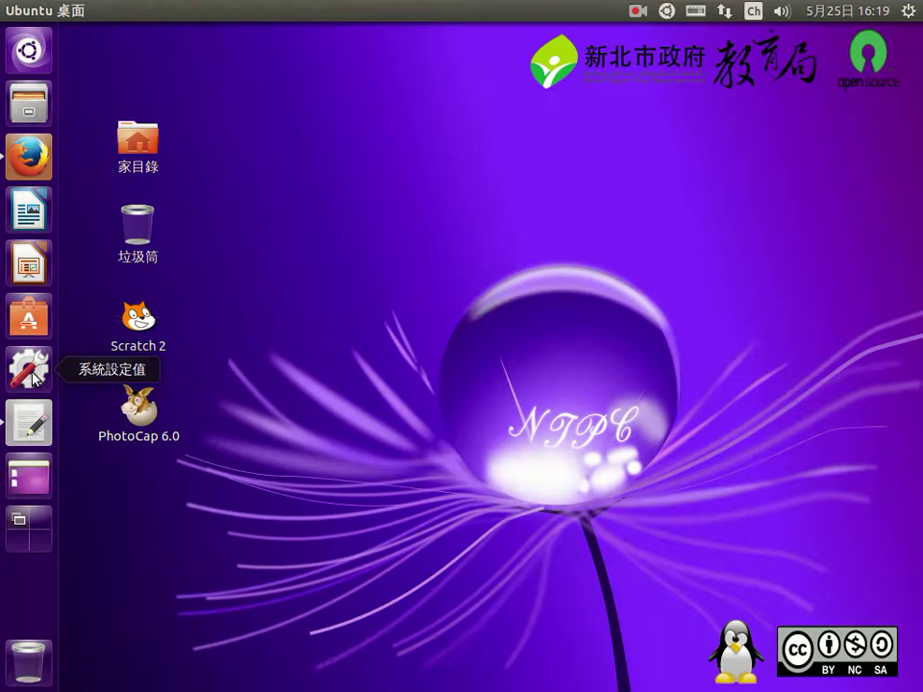
# View the Displays (顯示器) and Appearance (外觀) pages of System Settings, and close the window.
pyautogui.click(909, 10)
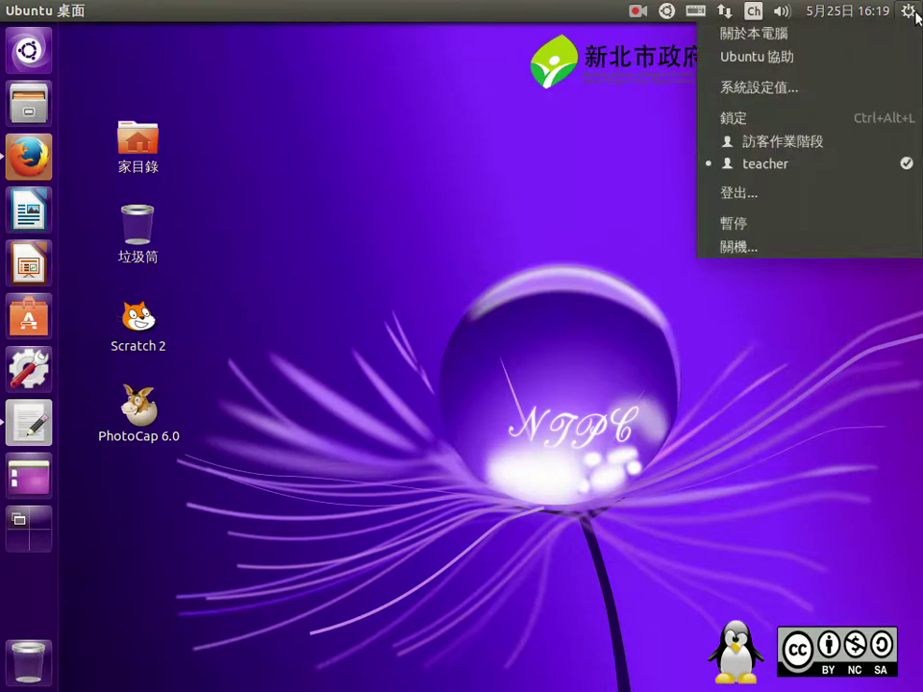
pyautogui.click(771, 95)
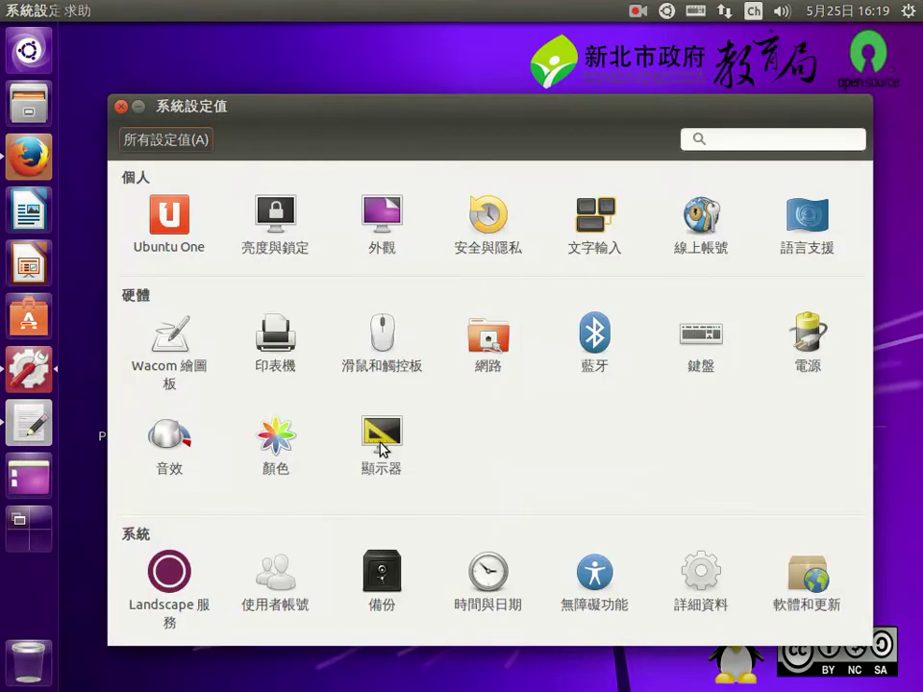
pyautogui.click(382, 447)
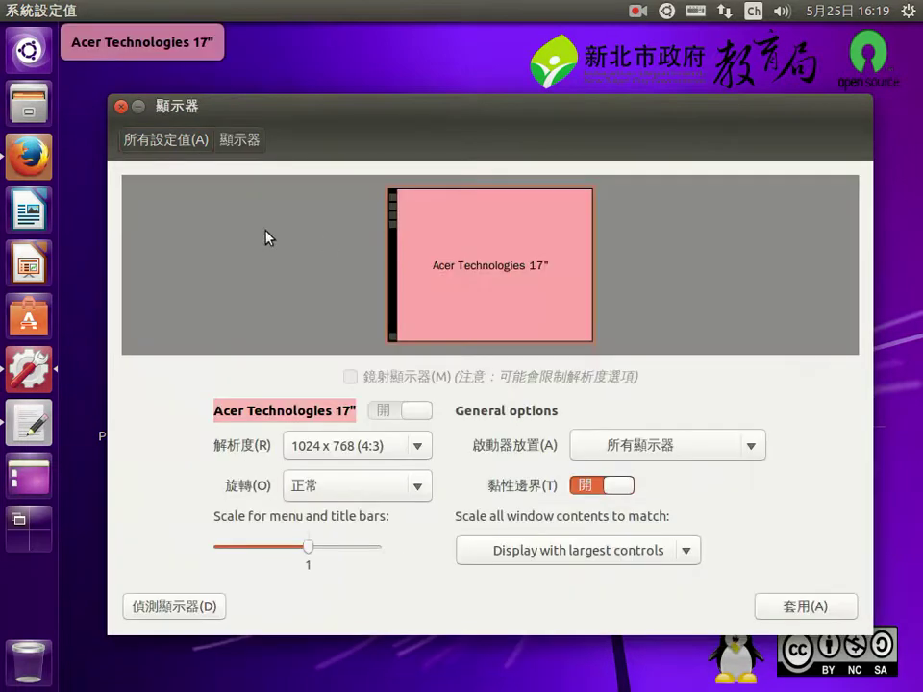
pyautogui.click(146, 139)
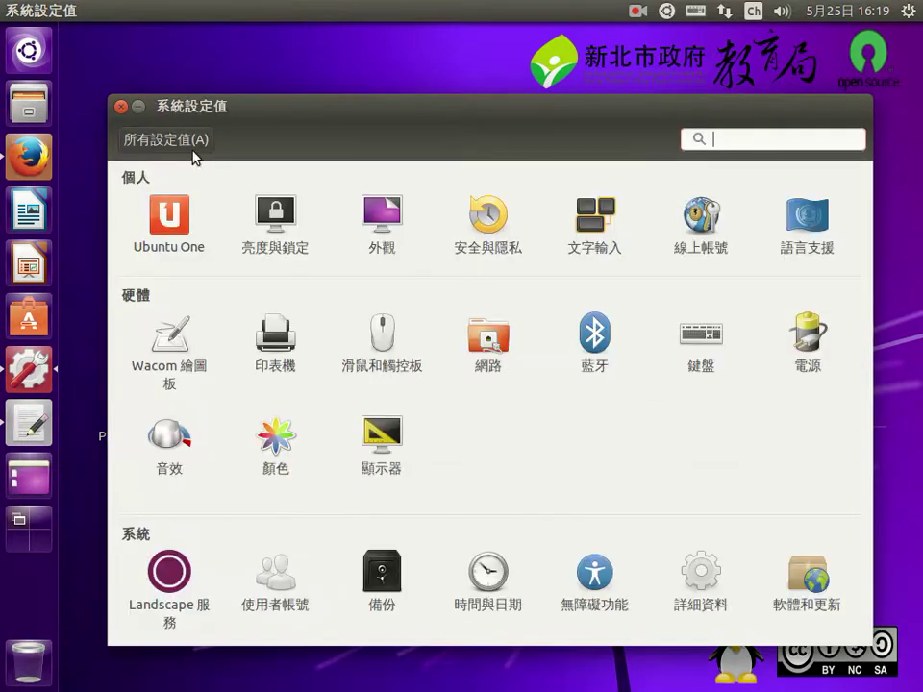
pyautogui.click(391, 225)
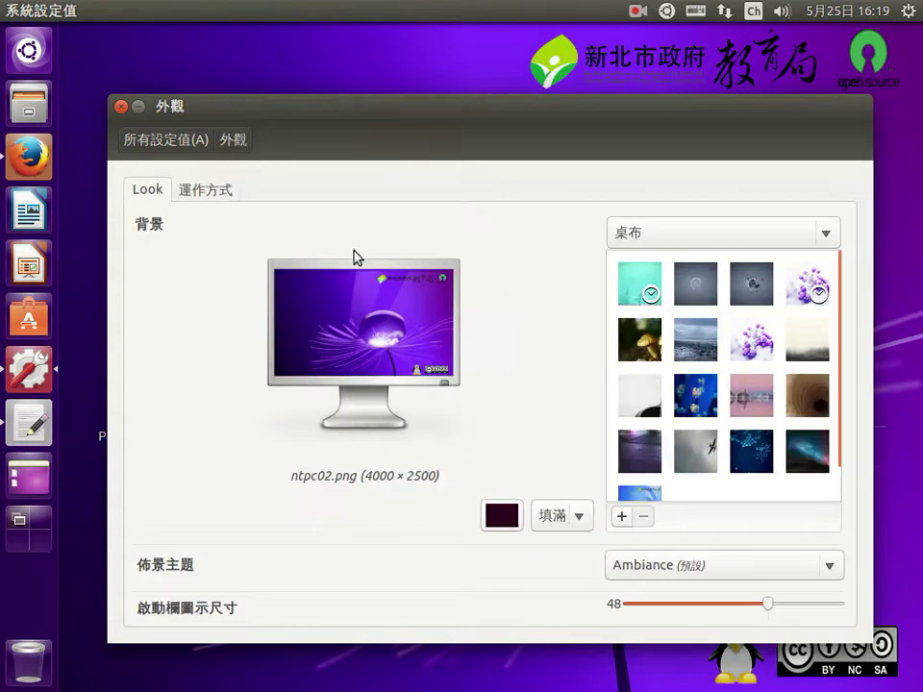
pyautogui.click(120, 107)
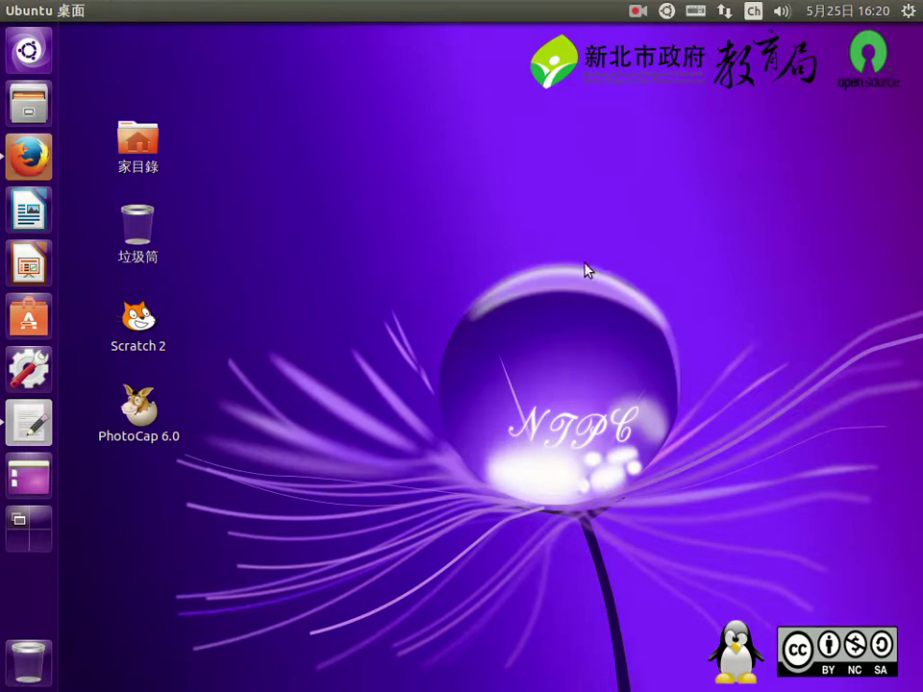
# Open the Displays (顯示器) page in System Settings (系統設定值).
pyautogui.click(28, 377)
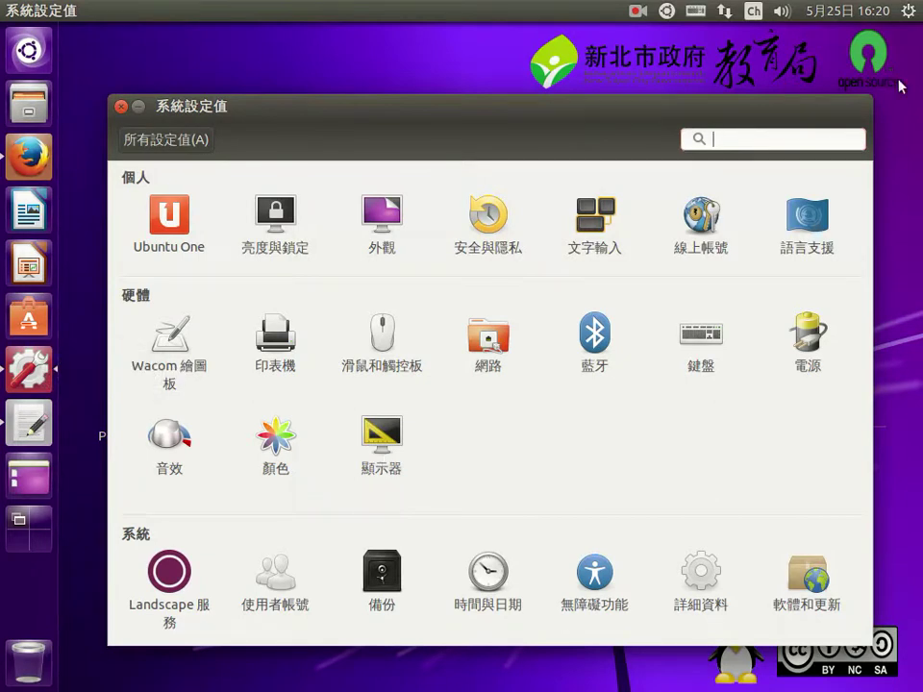
pyautogui.click(908, 10)
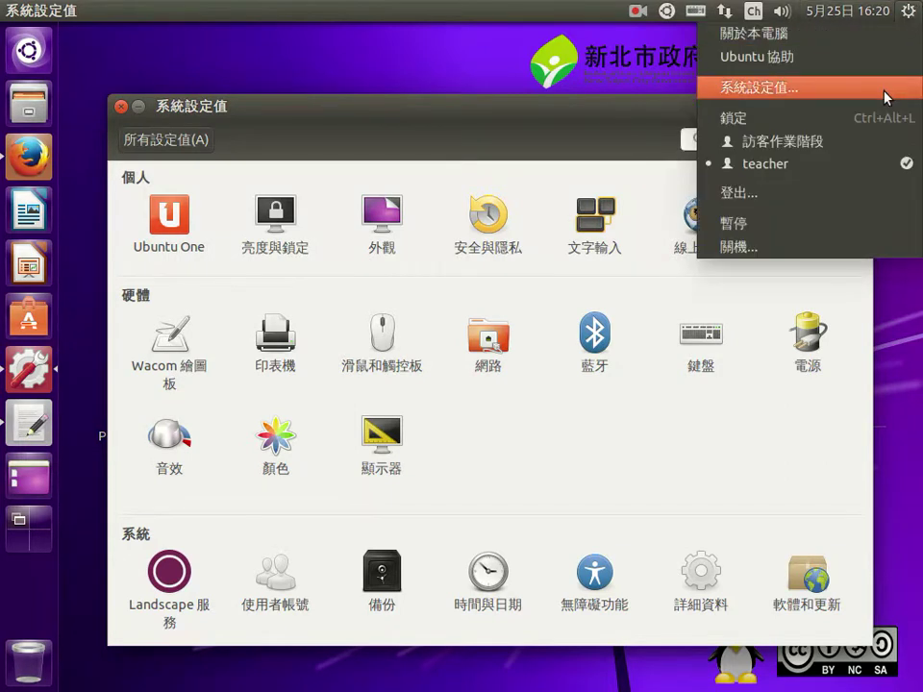
pyautogui.click(346, 480)
pyautogui.click(366, 446)
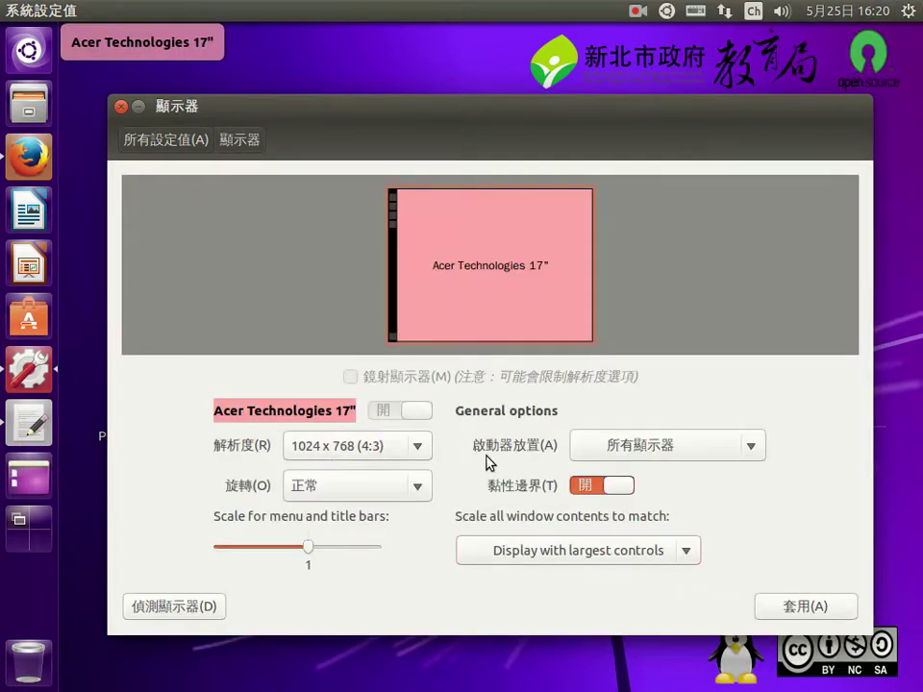
# Try applying the 1280 x 1024 (5:4) resolution to the display, and restore the previous configuration.
pyautogui.click(419, 451)
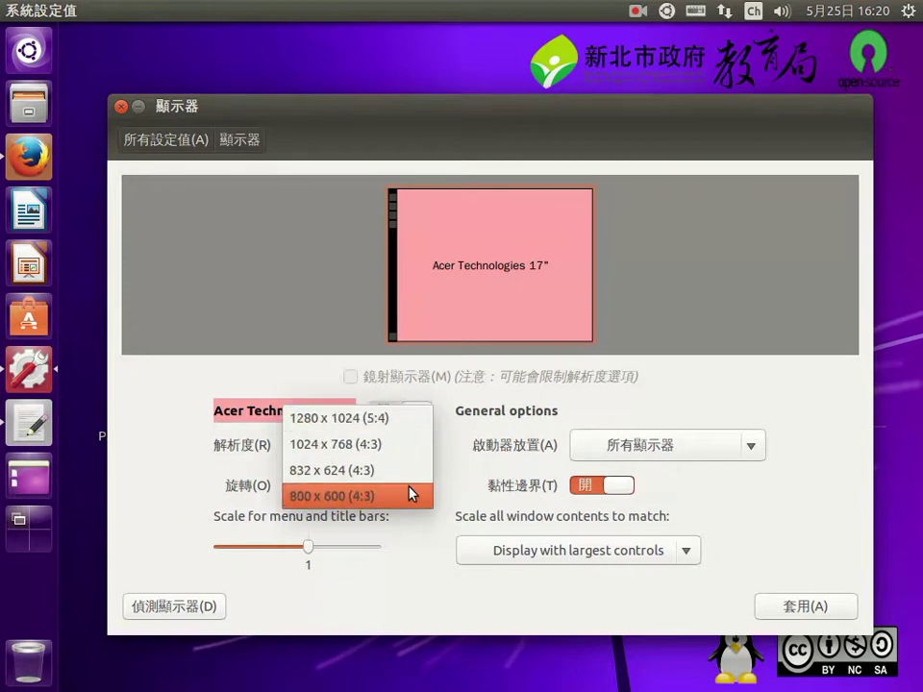
pyautogui.click(343, 418)
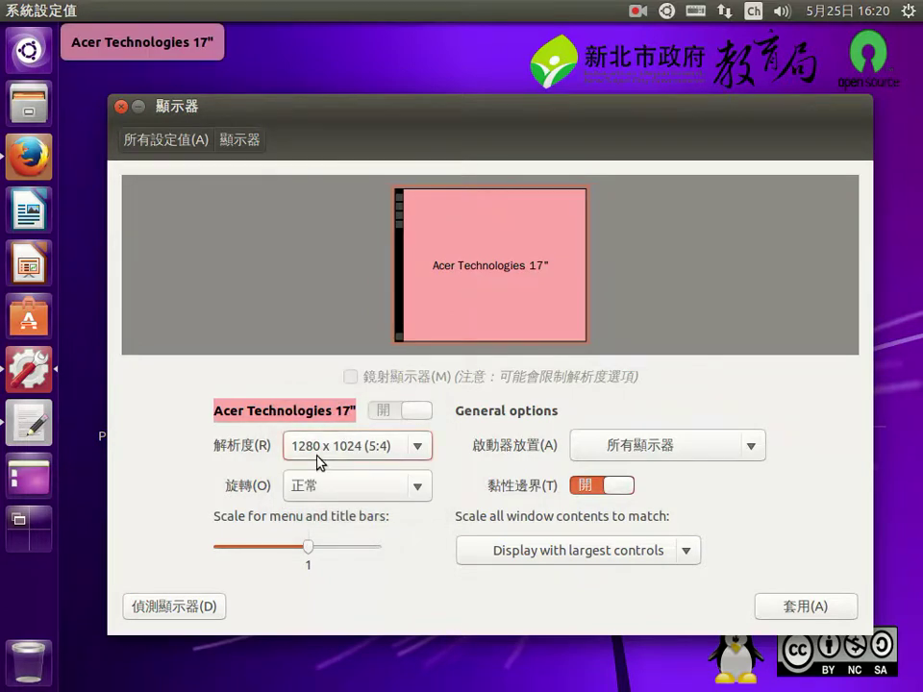
pyautogui.click(818, 608)
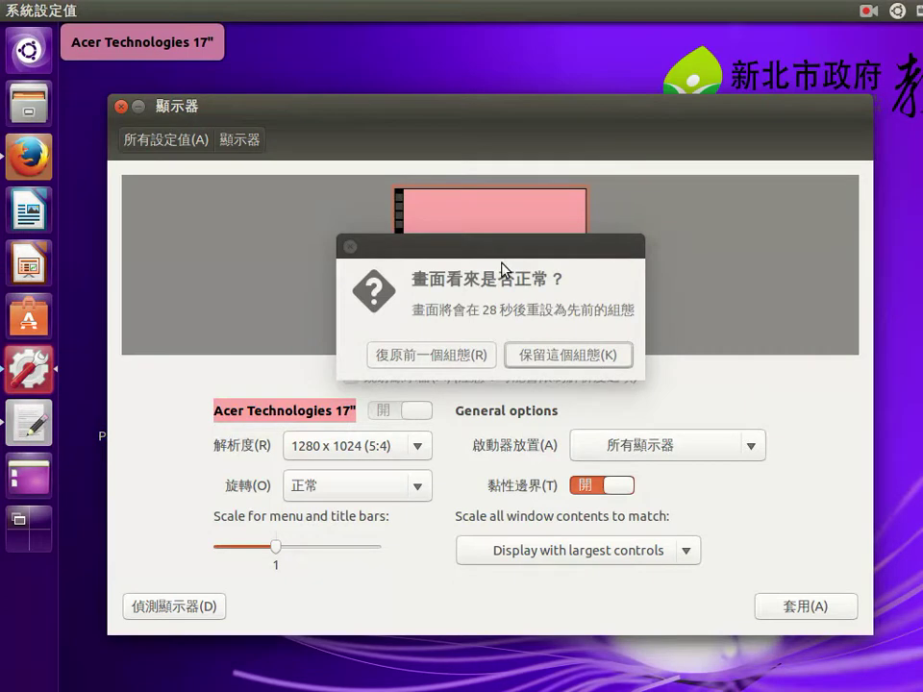
pyautogui.click(451, 359)
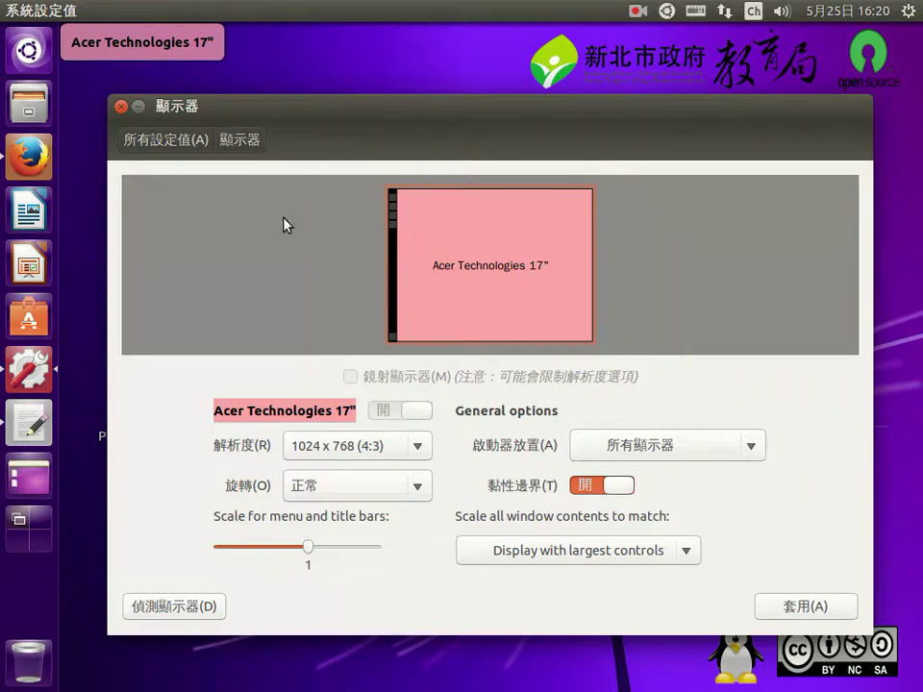
# Review the available display resolutions, select 1024 x 768 (4:3), and close the Displays (顯示器) window.
pyautogui.click(405, 452)
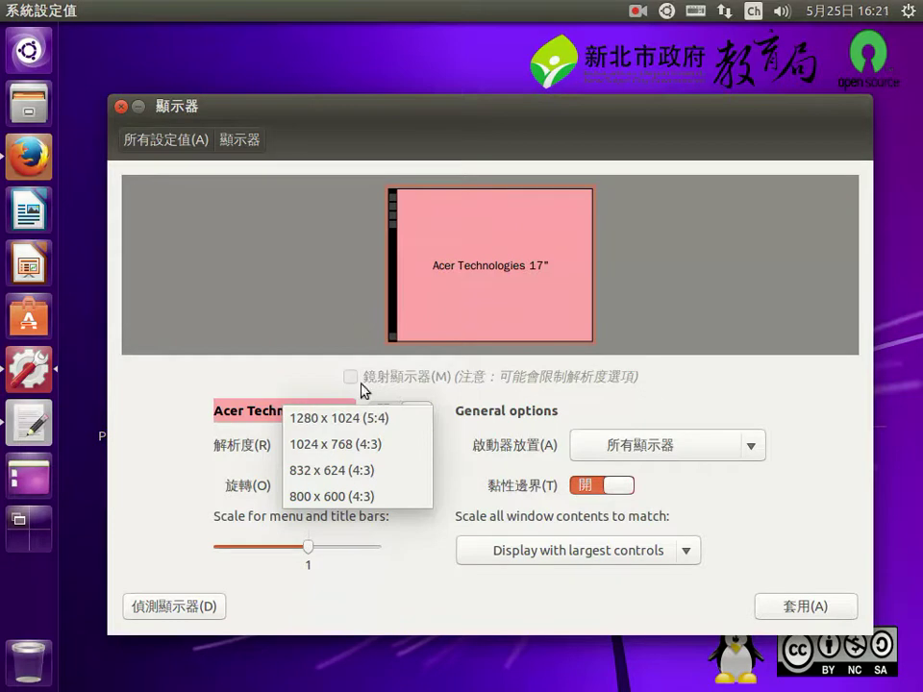
pyautogui.click(347, 445)
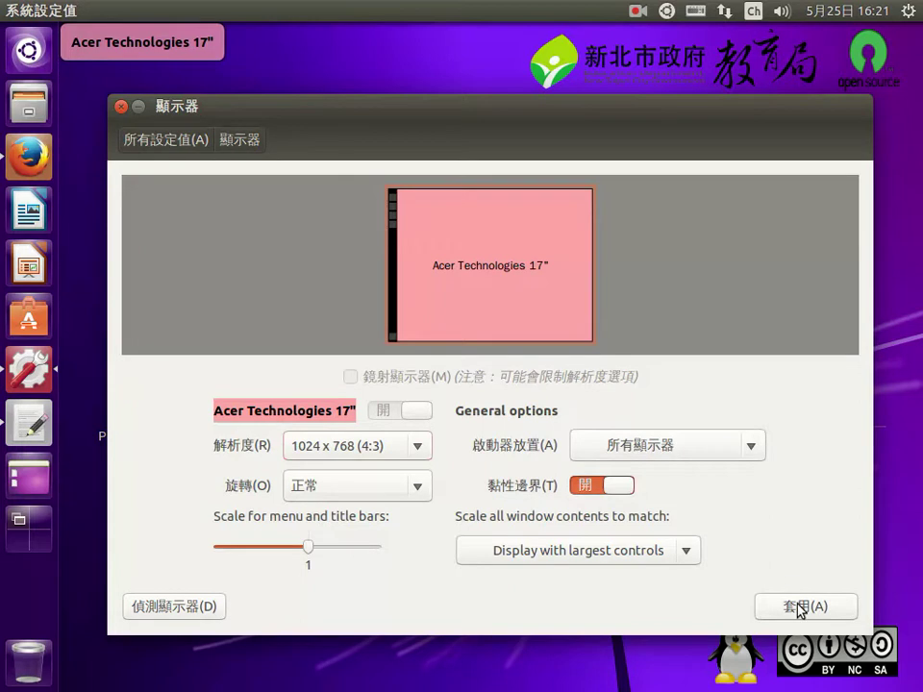
pyautogui.click(120, 107)
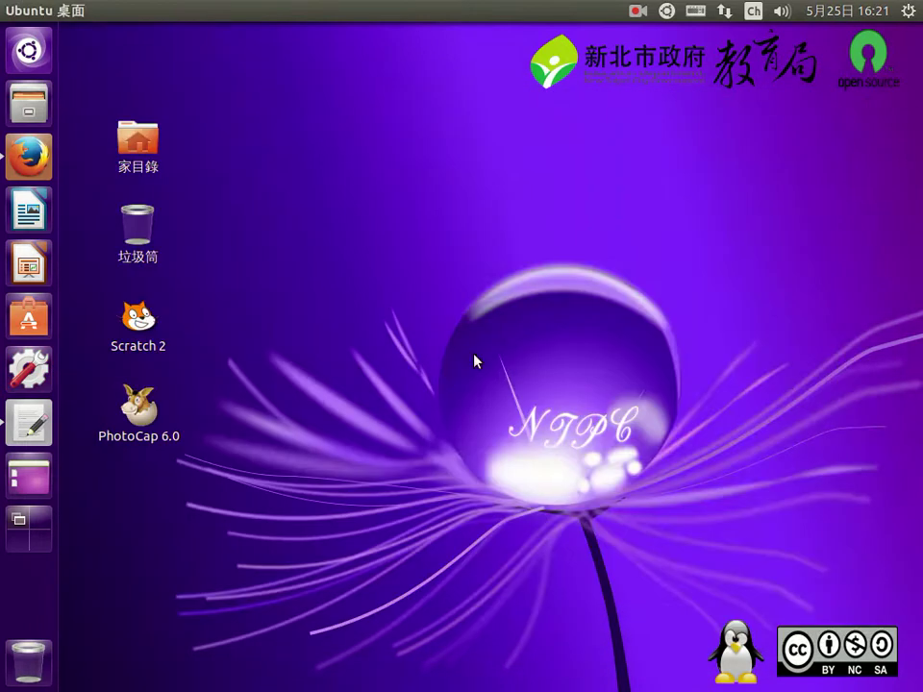